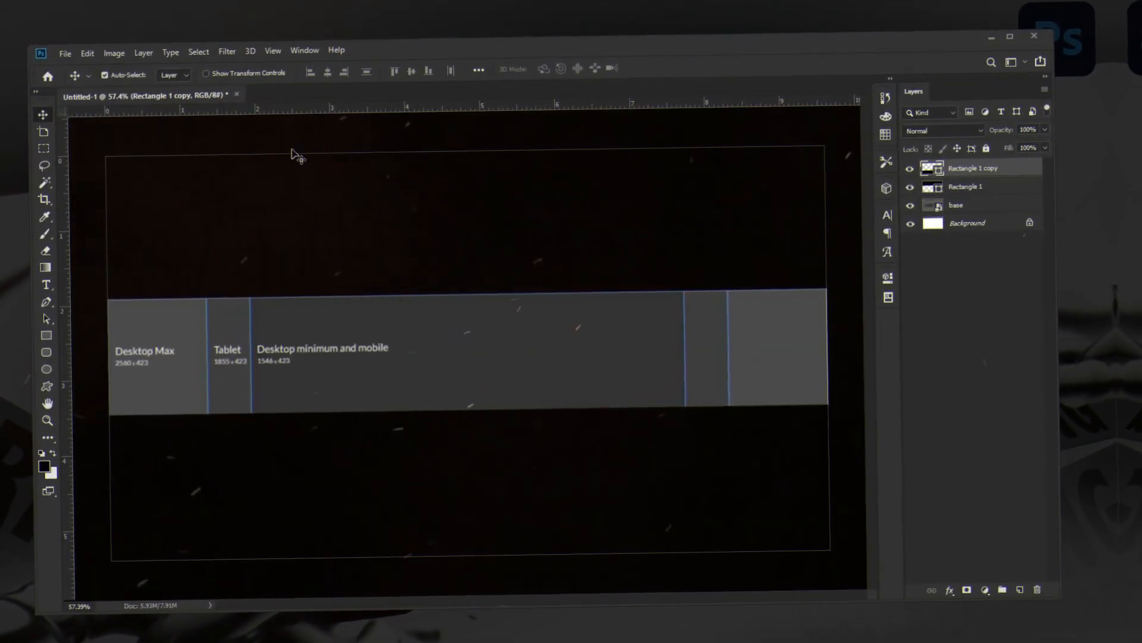
Place vertical guides along both edges of the template's Desktop minimum and mobile area.
left_click_drag(105, 313, 256, 361)
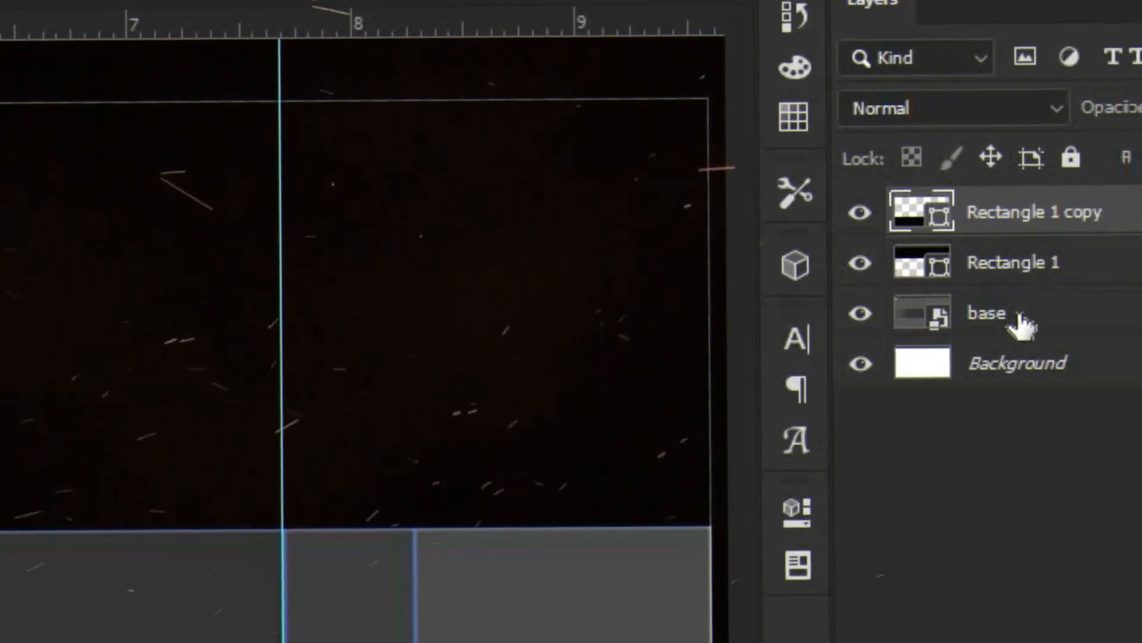
Add a Solid Color fill layer in #dbd8d8 directly above the base layer, below the two rectangles.
left_click(1022, 324)
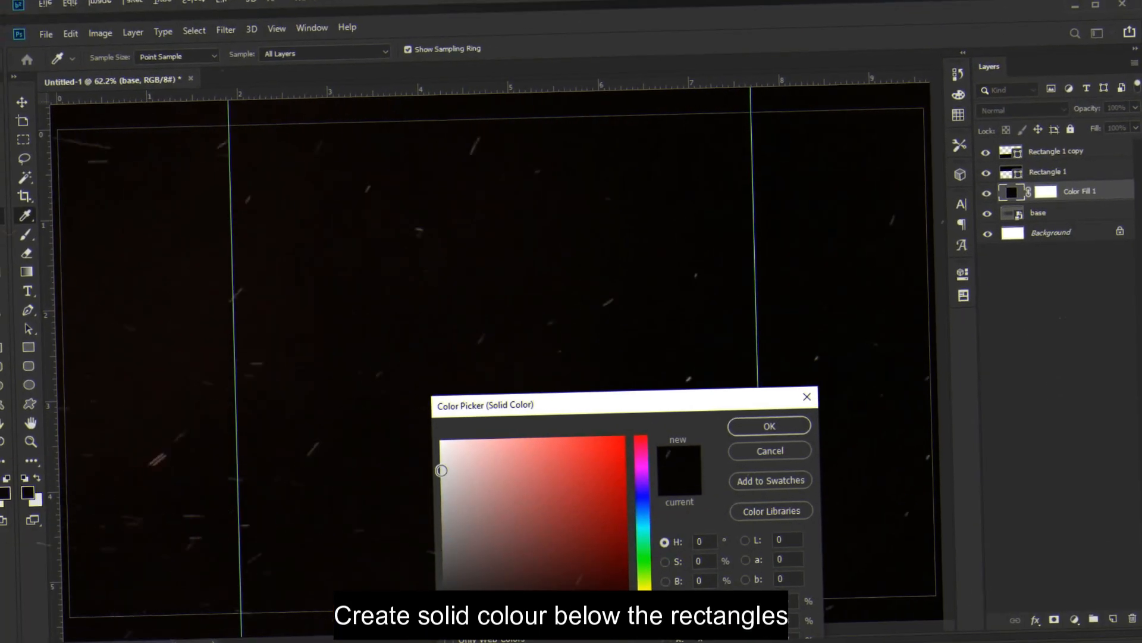
left_click(441, 470)
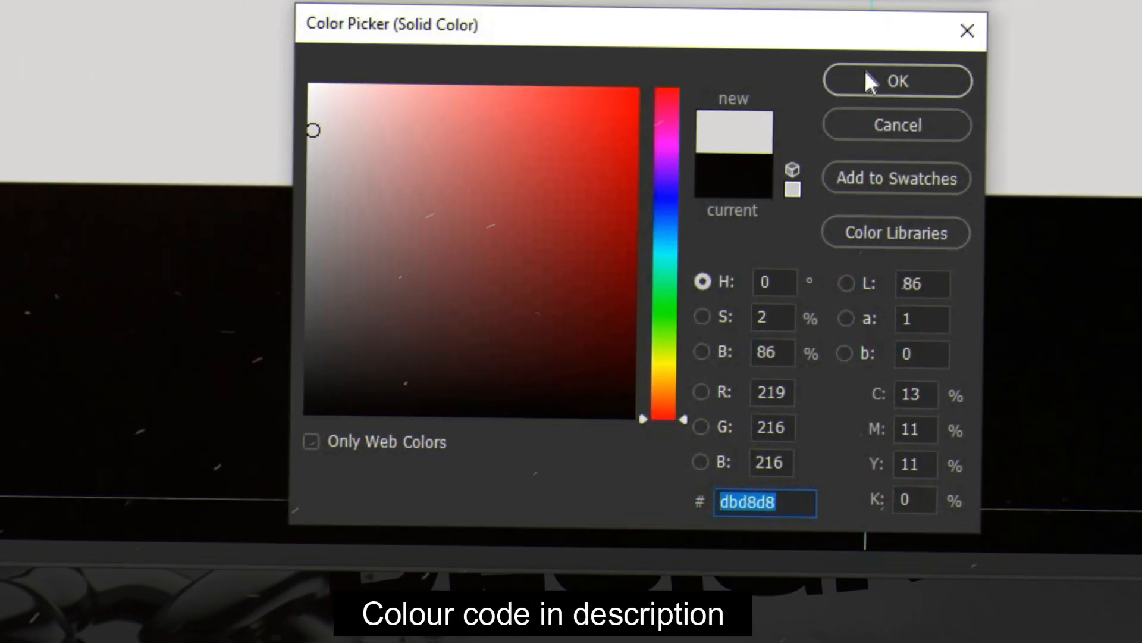
left_click(867, 79)
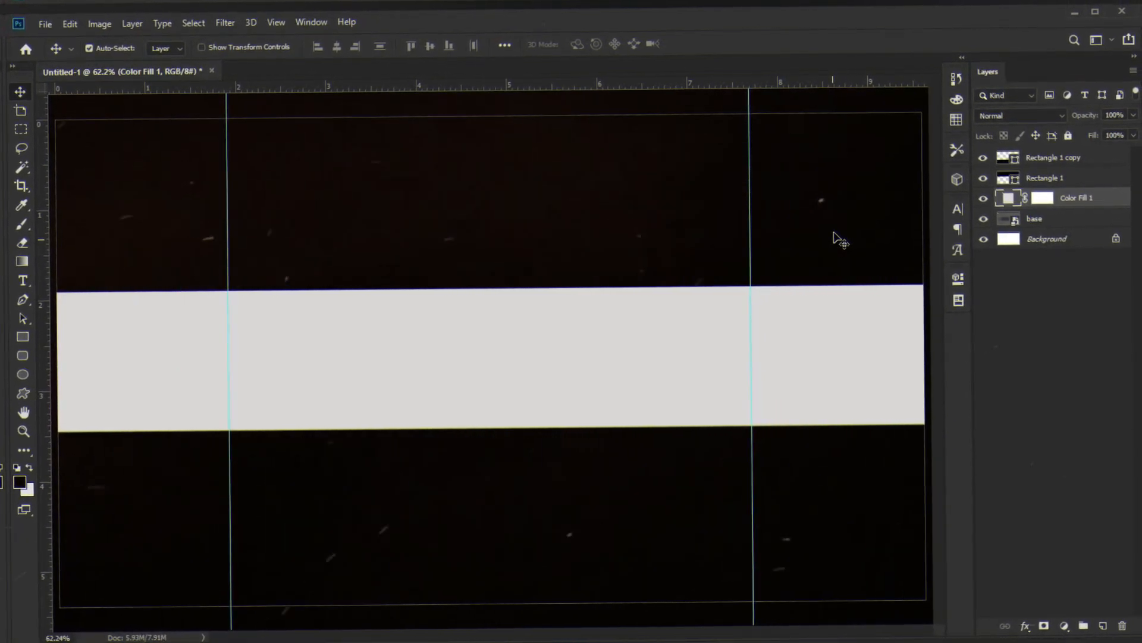
Switch to the Unique banner design folder in File Explorer and place icon images 1 to 5 into the banner above the colour fill.
key("alt+Tab")
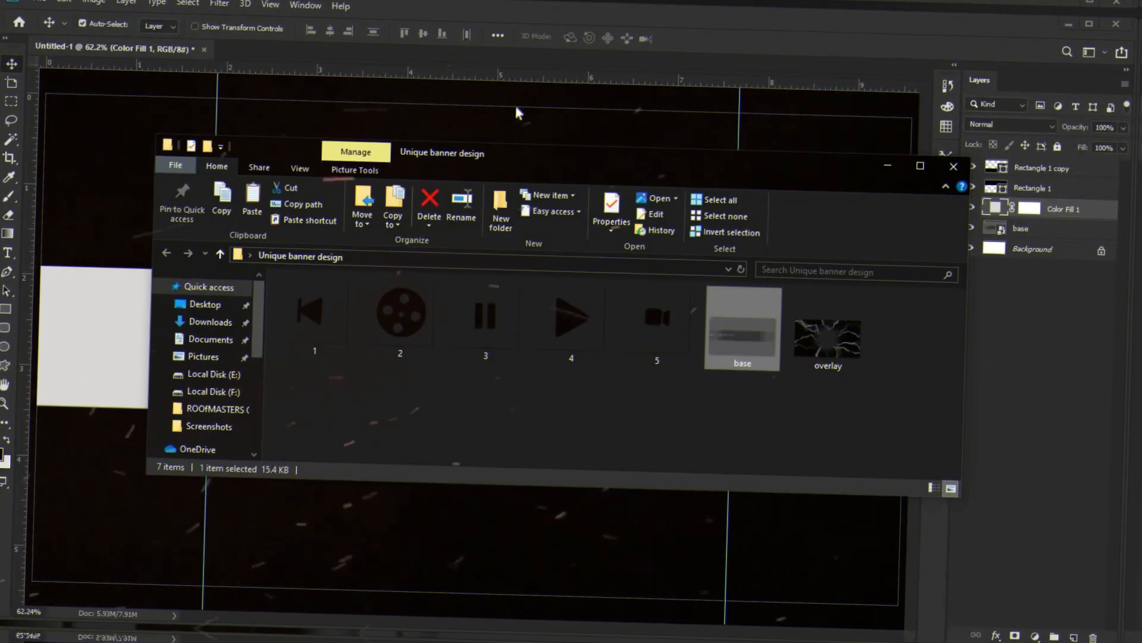
left_click_drag(306, 379, 673, 338)
left_click_drag(577, 342, 503, 539)
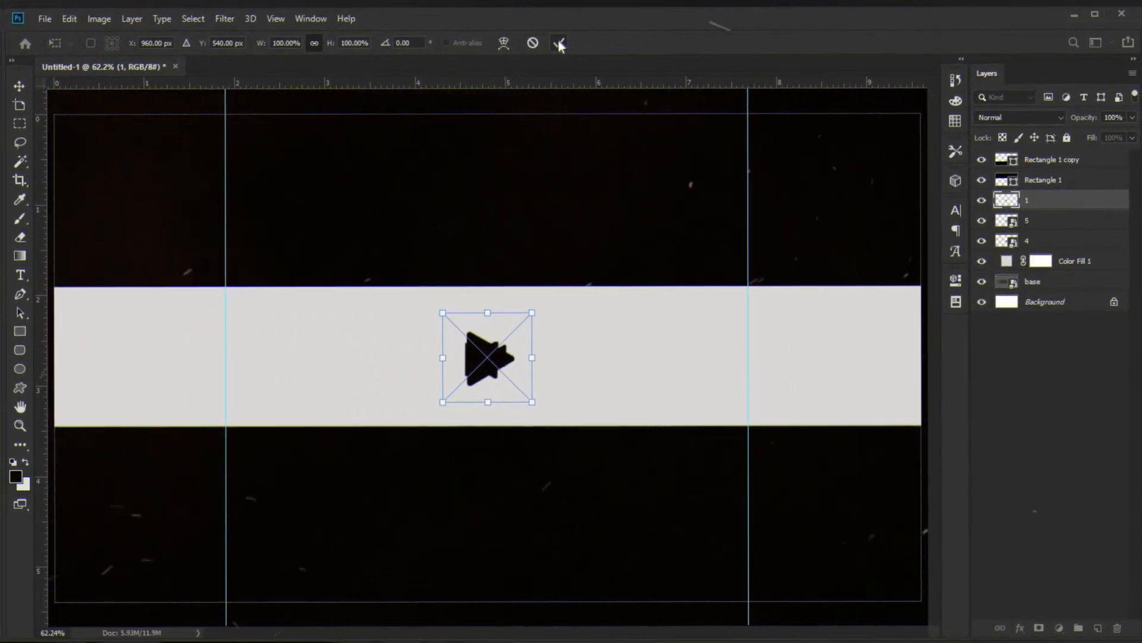
left_click(558, 42)
left_click(551, 38)
left_click(549, 35)
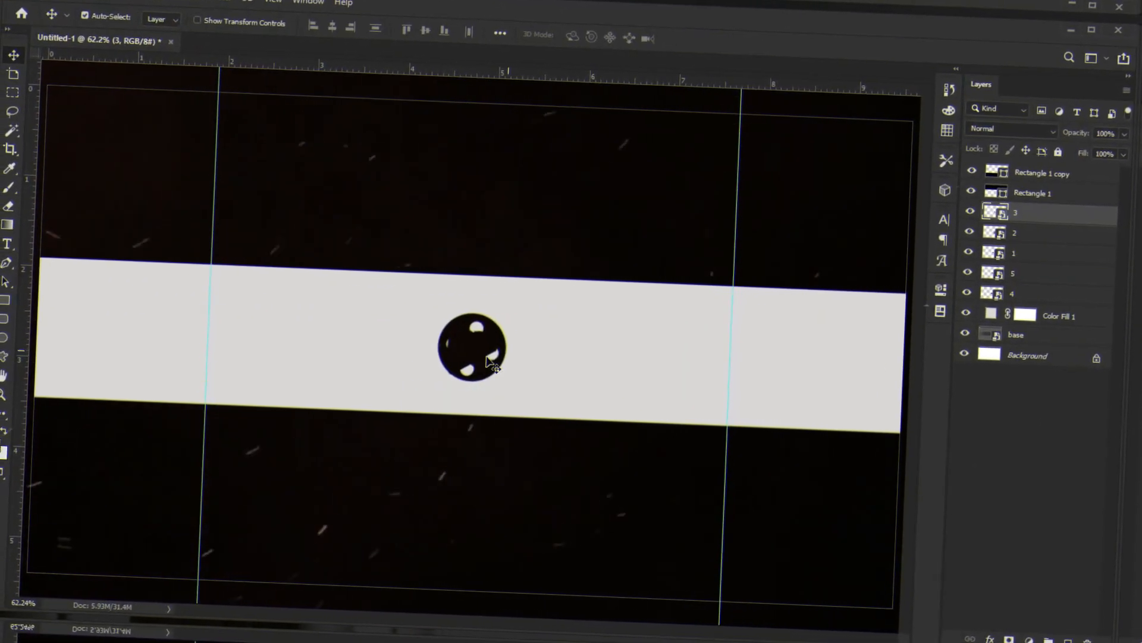
Scatter the icons across the light strip, scaled down and rotated, with a duplicate of the film reel near the opposite end.
left_click_drag(489, 349, 327, 295)
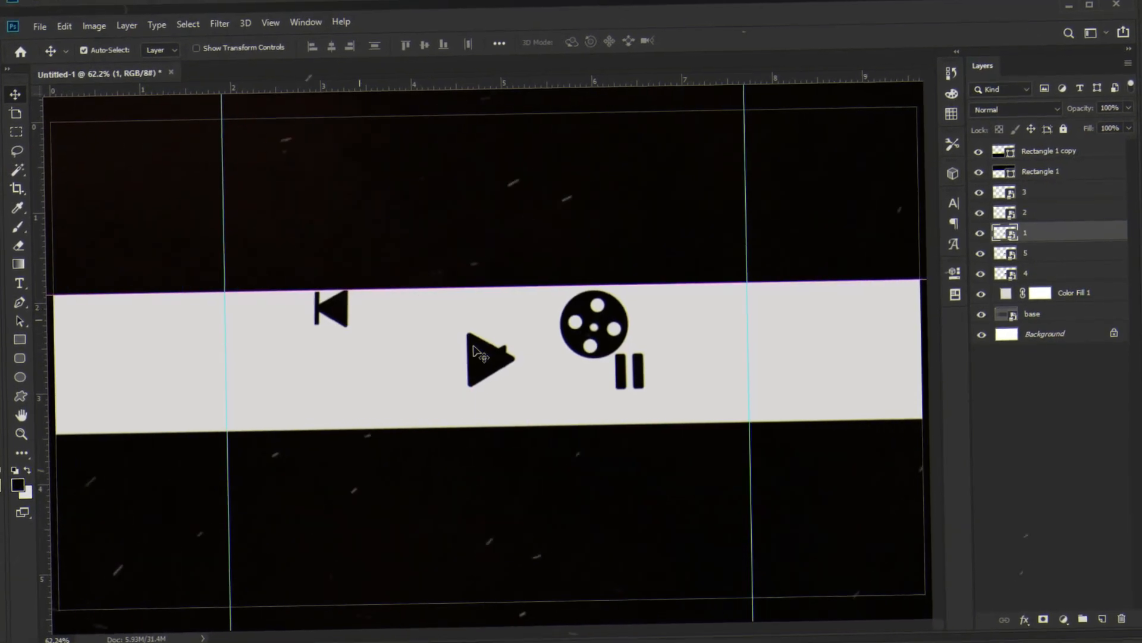
left_click_drag(467, 333, 466, 326)
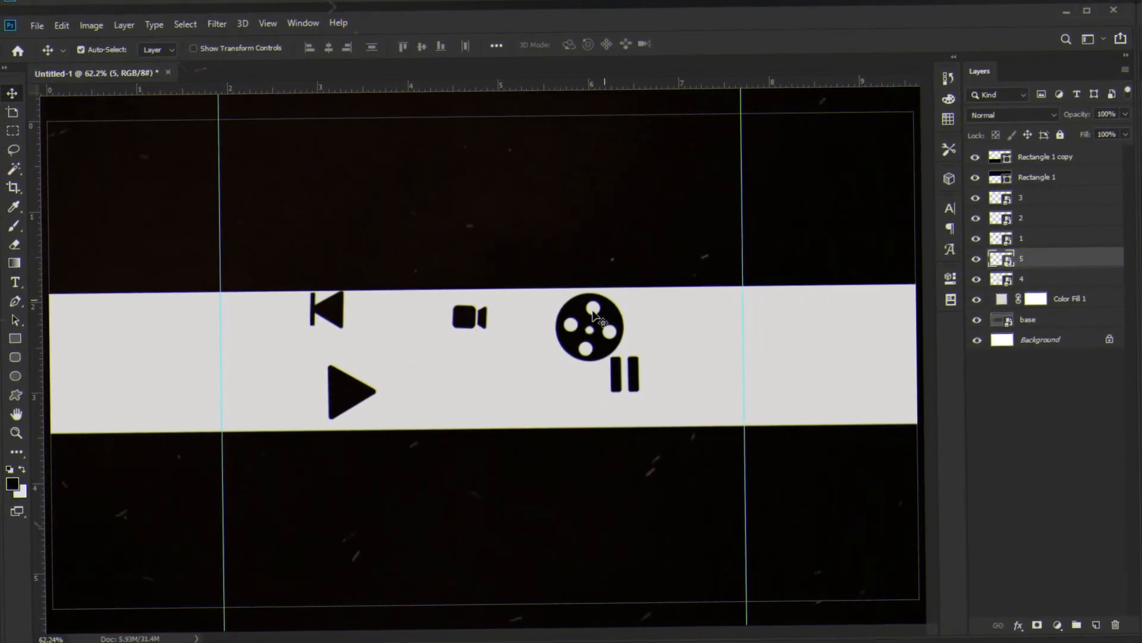
left_click_drag(346, 390, 723, 357)
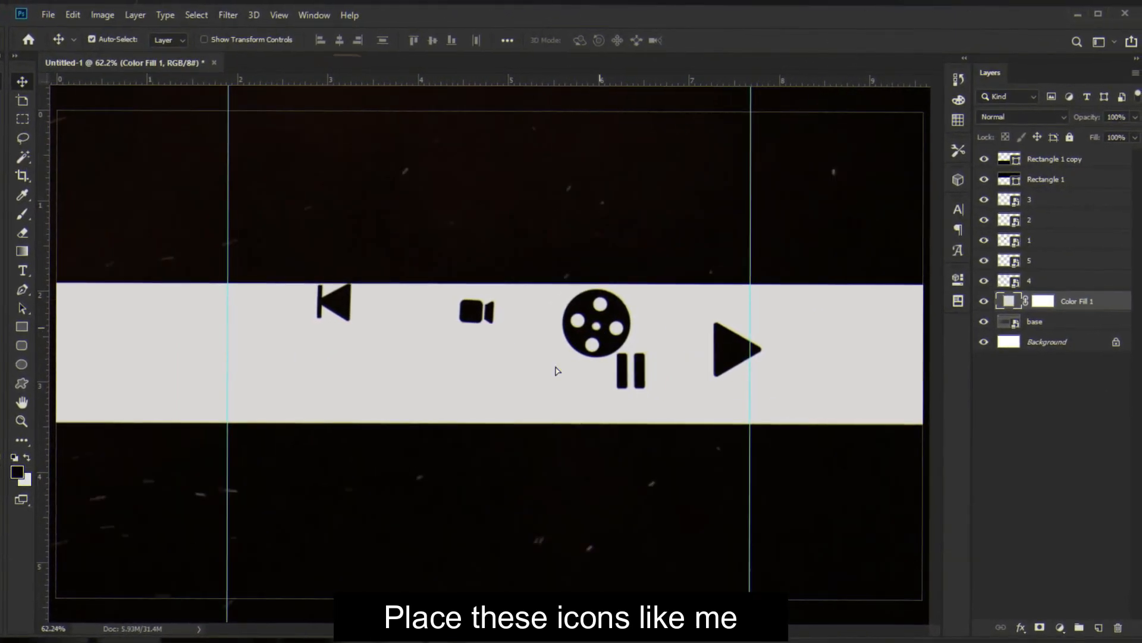
left_click_drag(601, 336, 313, 402)
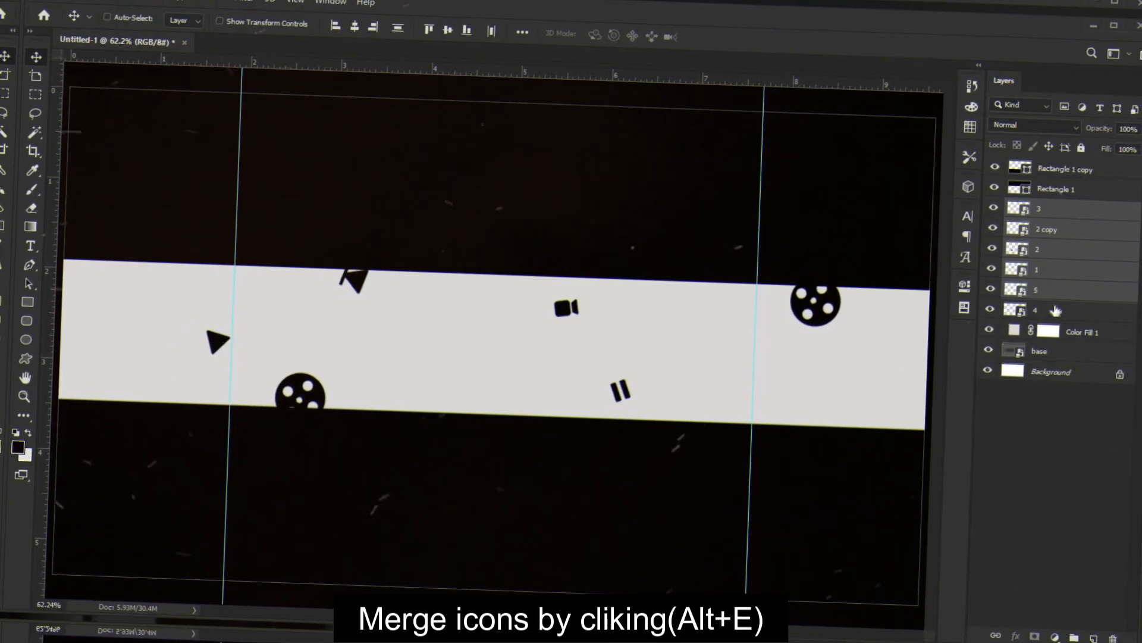
Merge the six icon layers into a single layer and duplicate the merged layer.
left_click(1055, 310, "shift")
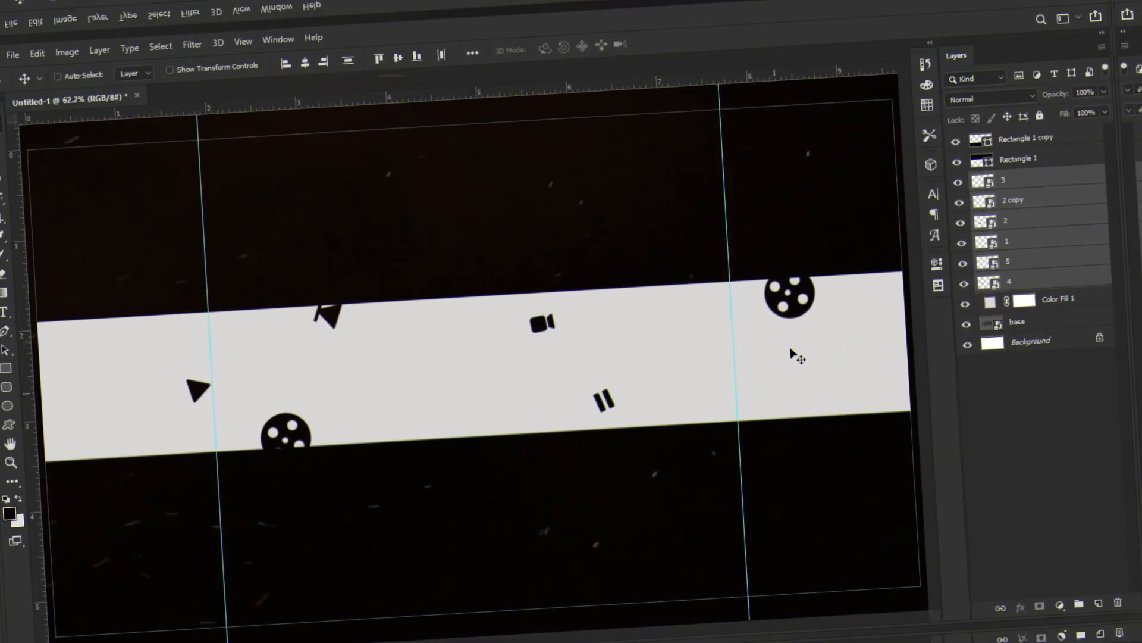
left_click(961, 197)
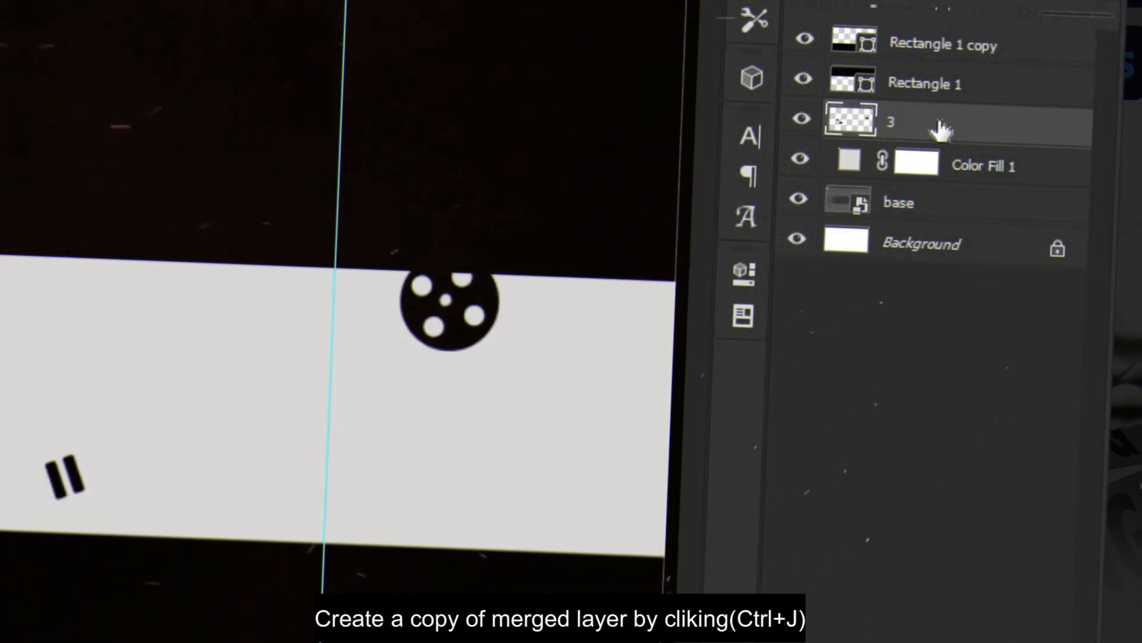
key("ctrl+j")
Apply a Gaussian Blur with a 9.6-pixel radius to the lower merged icon layer.
left_click(946, 155)
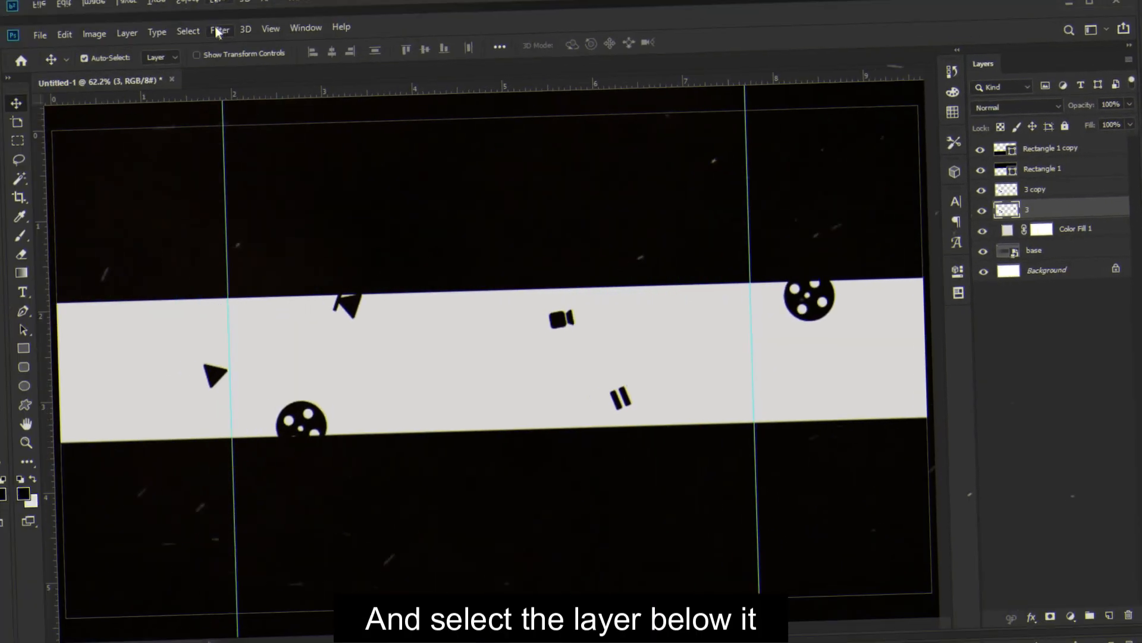
left_click(223, 32)
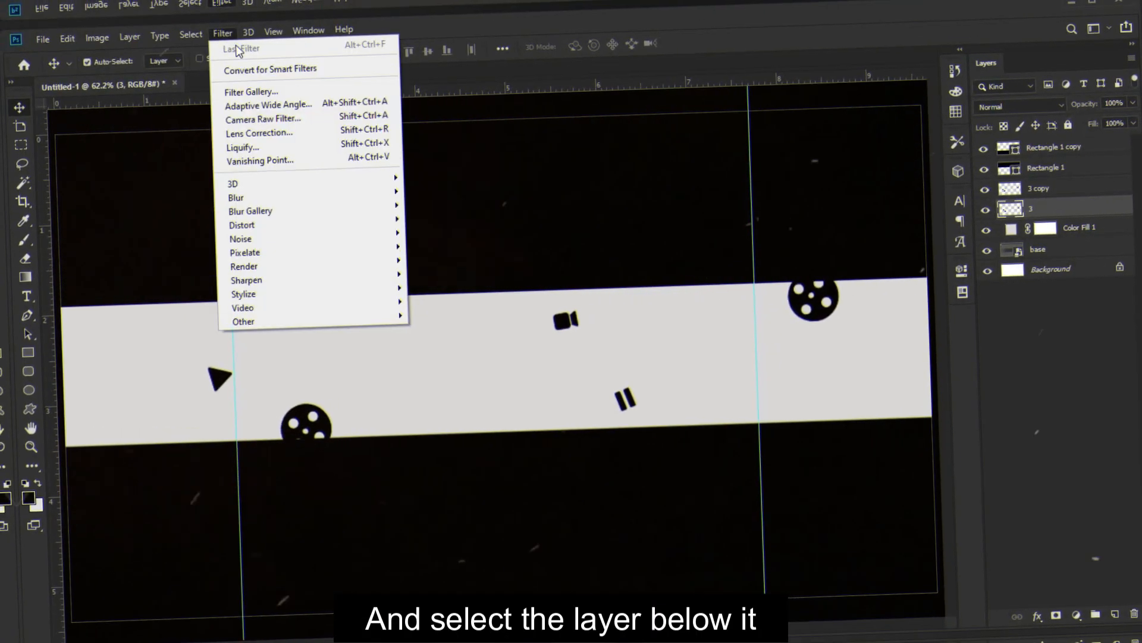
mouse_move(357, 198)
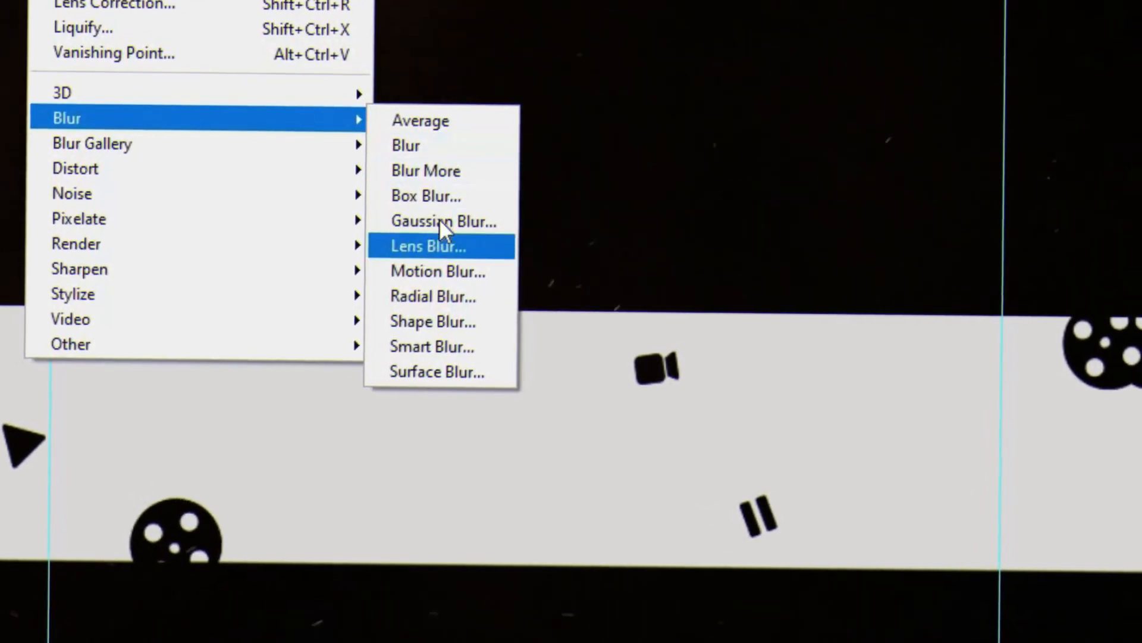
left_click(439, 217)
mouse_move(262, 402)
left_mouse_down()
mouse_move(240, 402)
mouse_move(269, 416)
left_mouse_up()
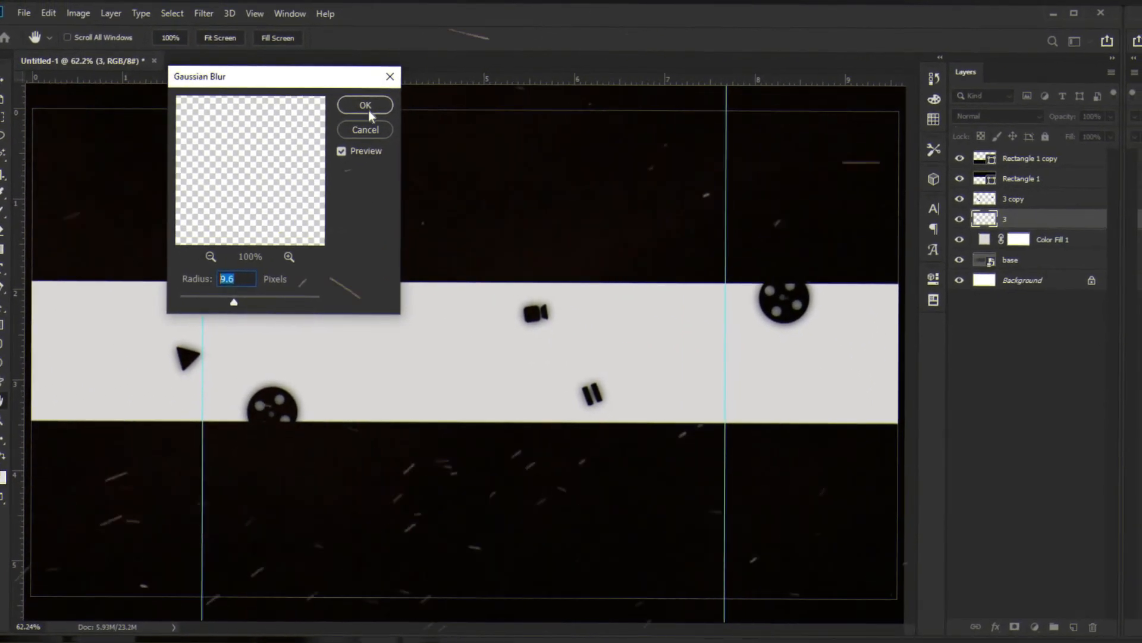
left_click(426, 109)
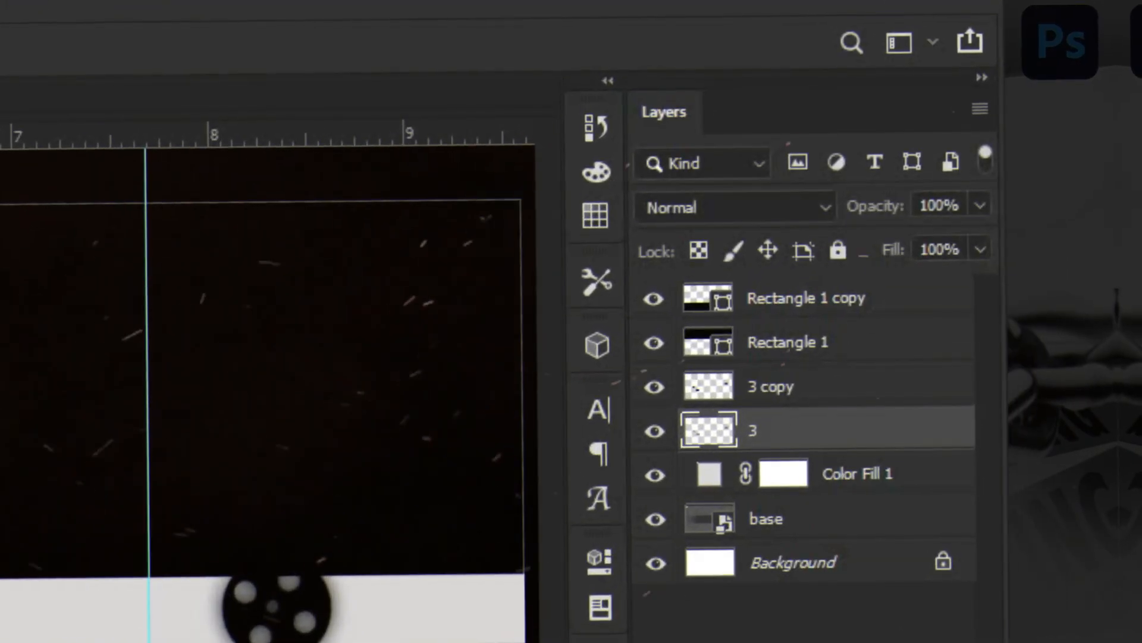
Set the opacity of the sharp icon layer, 3 copy, to 70%.
left_click(817, 390)
left_click_drag(855, 207, 831, 216)
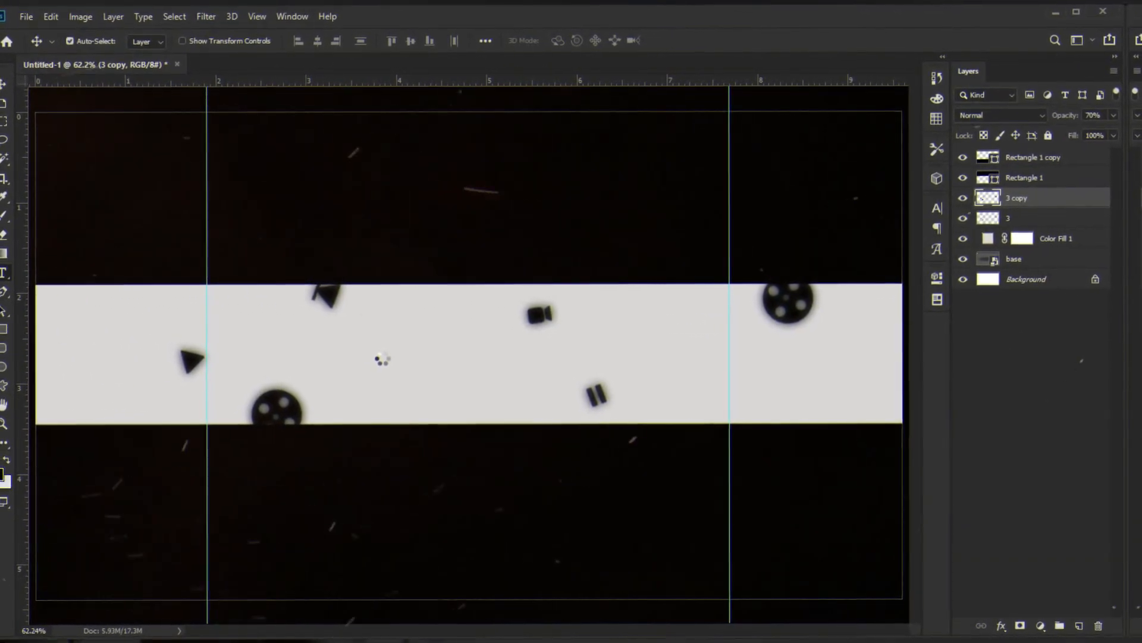
Add the channel name text "Capz" on the light strip in the Dacilla Script Demo font at 46 pt.
key("t")
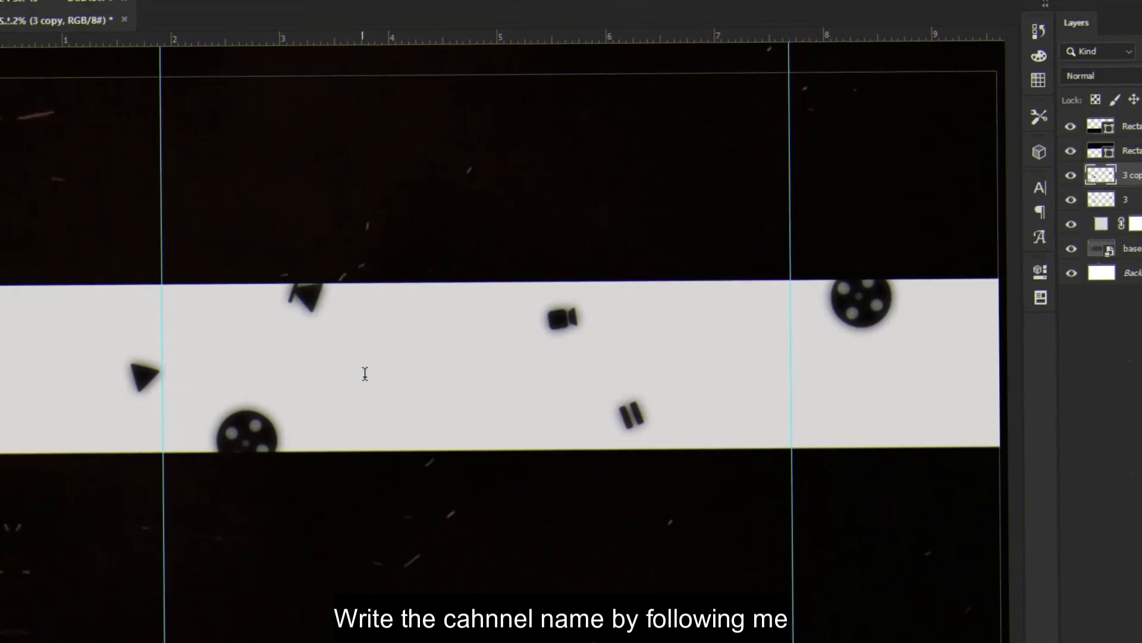
left_click(402, 372)
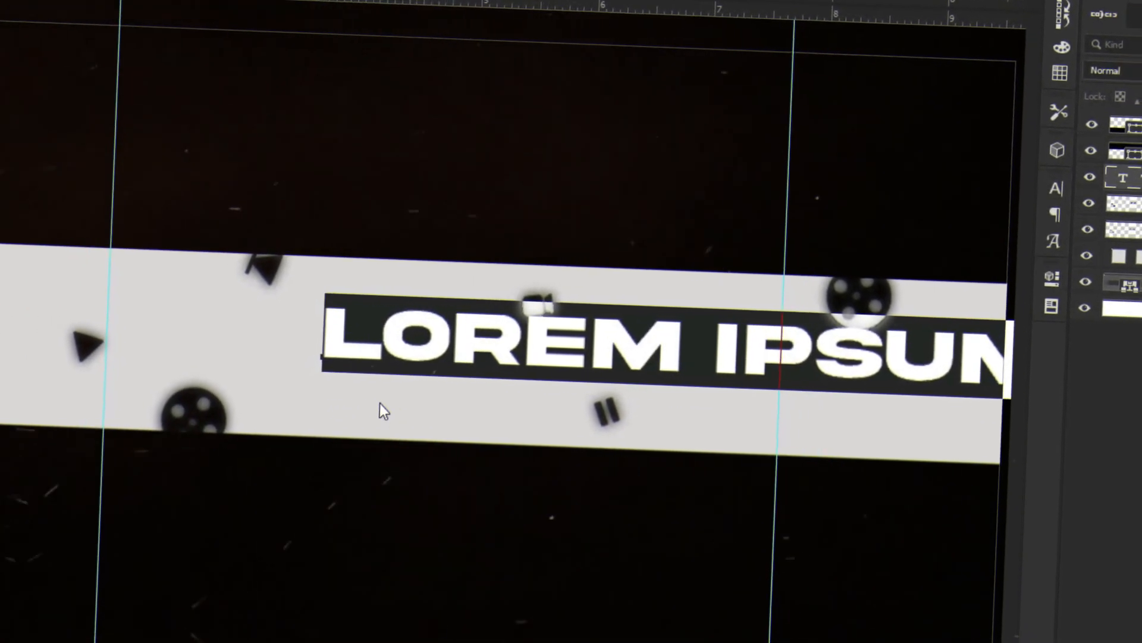
type("CAPZ")
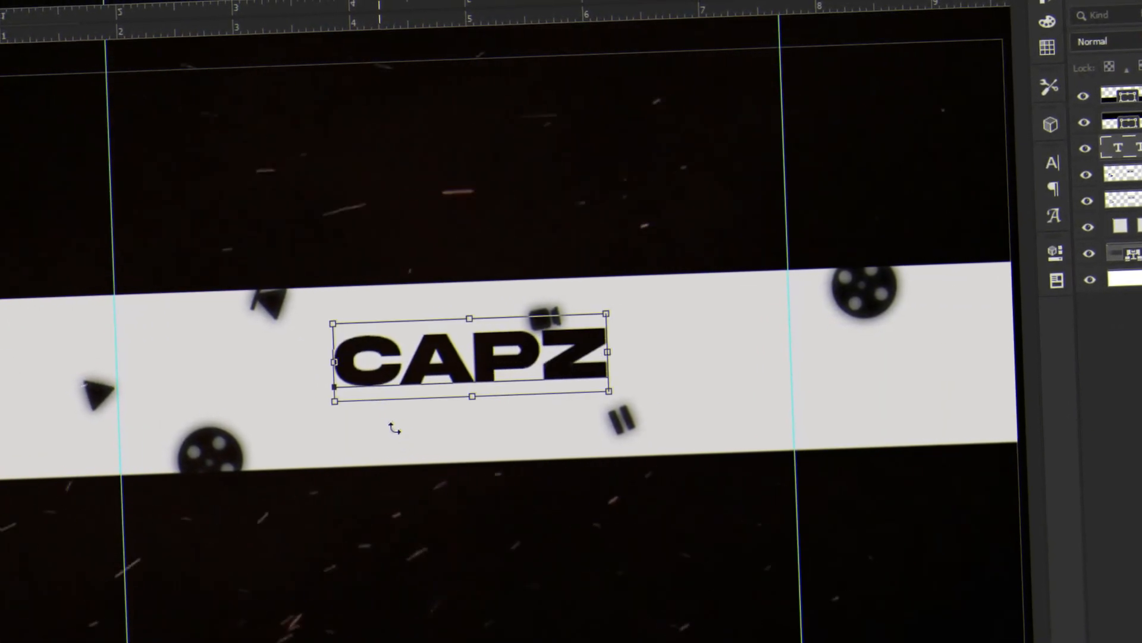
key("ctrl+a")
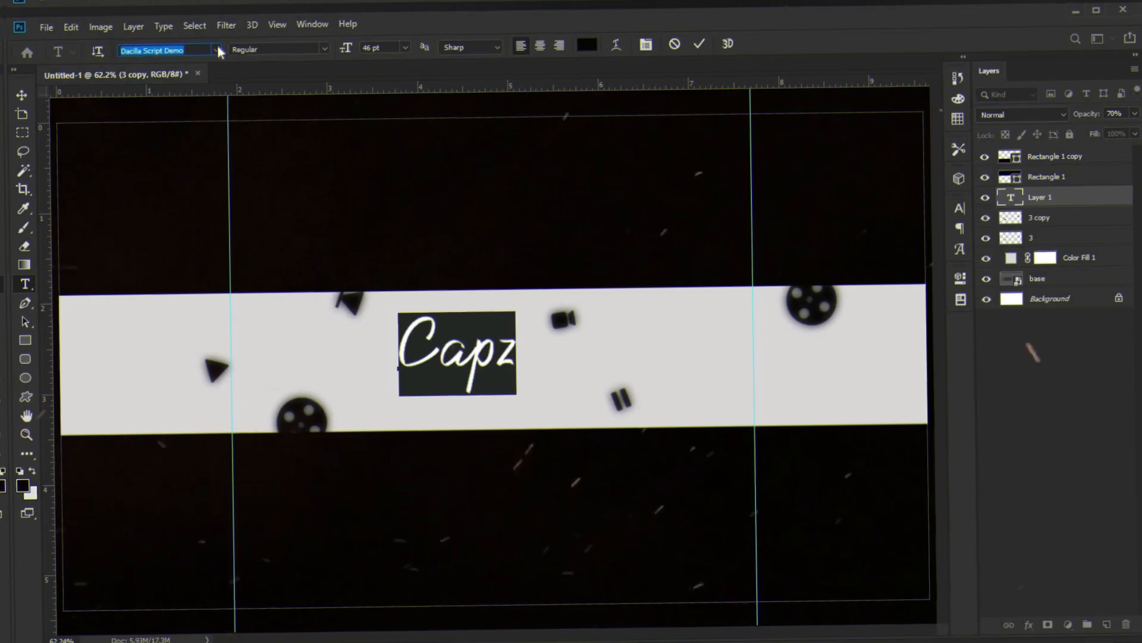
left_click(217, 45)
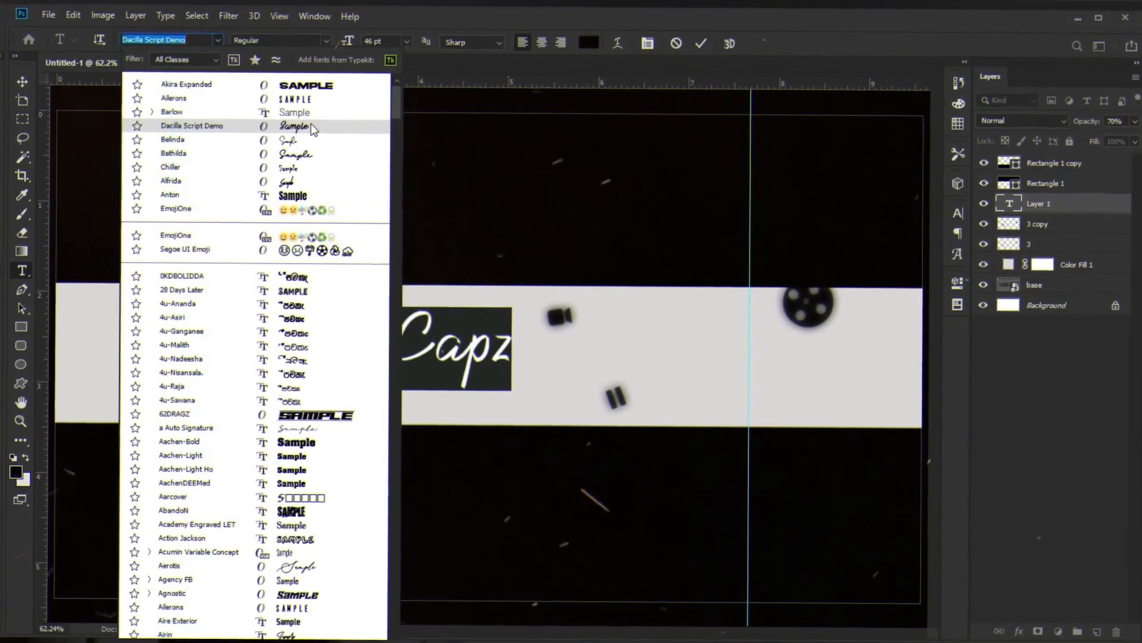
left_click(310, 126)
left_click(704, 41)
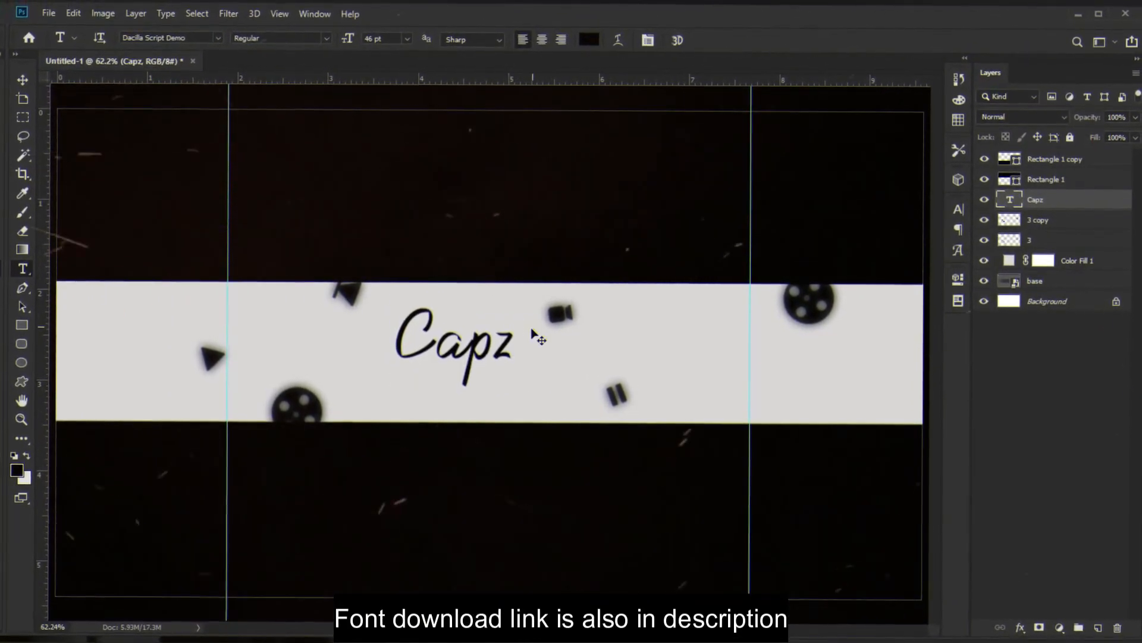
Scale the Capz text down to about 30 pt and centre it on the light strip.
key("v")
left_click_drag(473, 362, 479, 379)
left_click_drag(518, 325, 444, 371)
key("Return")
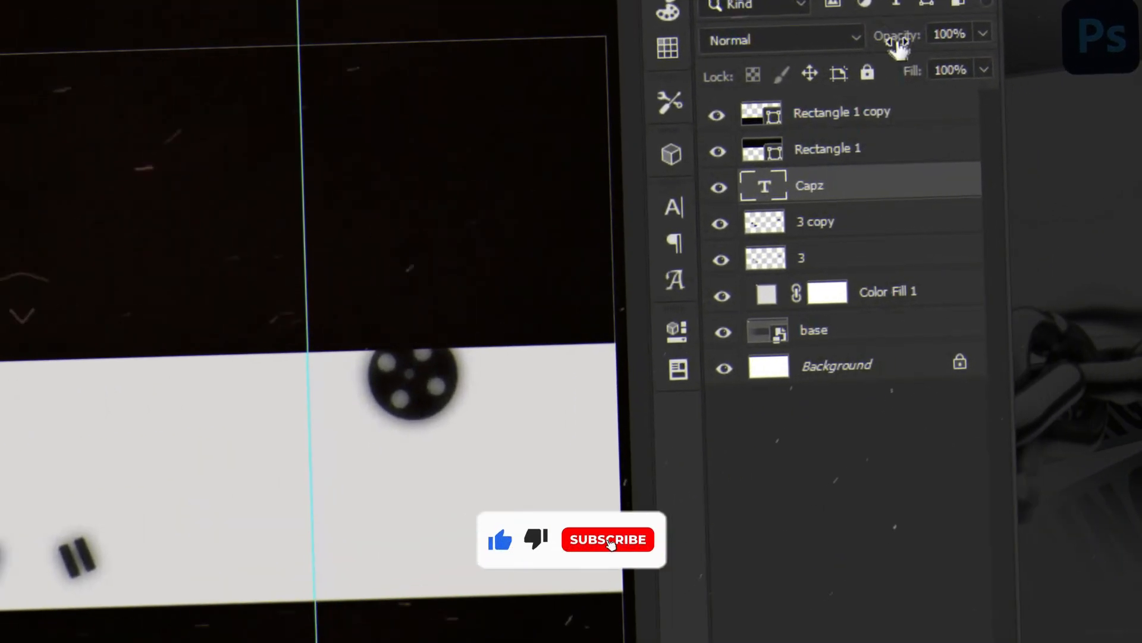
Duplicate the Capz text layer and convert the lower one to a smart object.
key("ctrl+j")
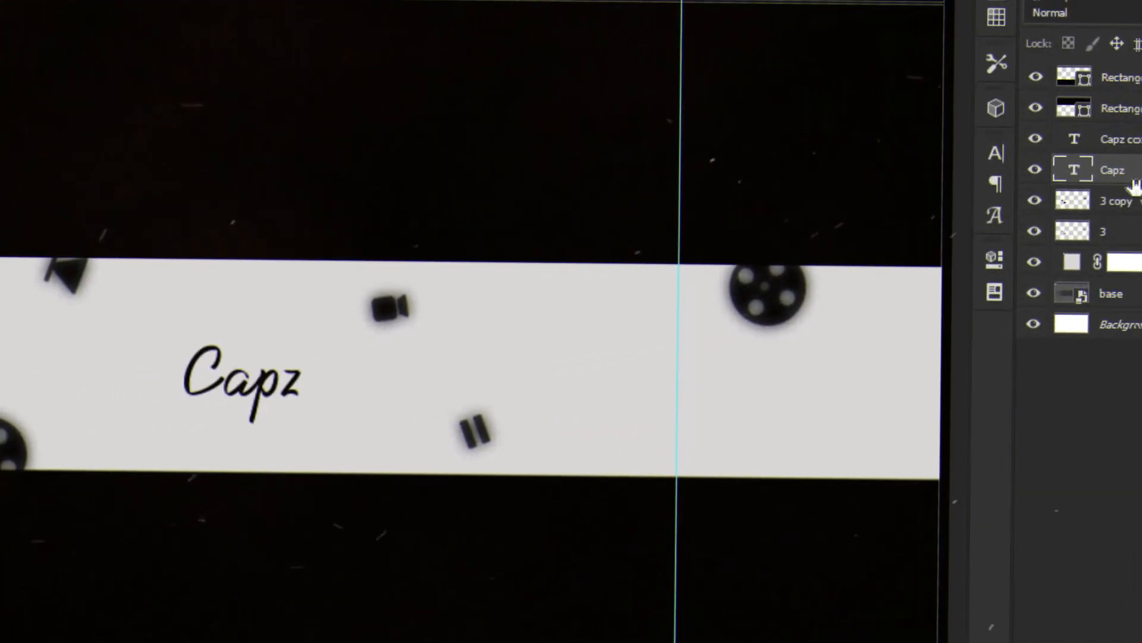
right_click(809, 239)
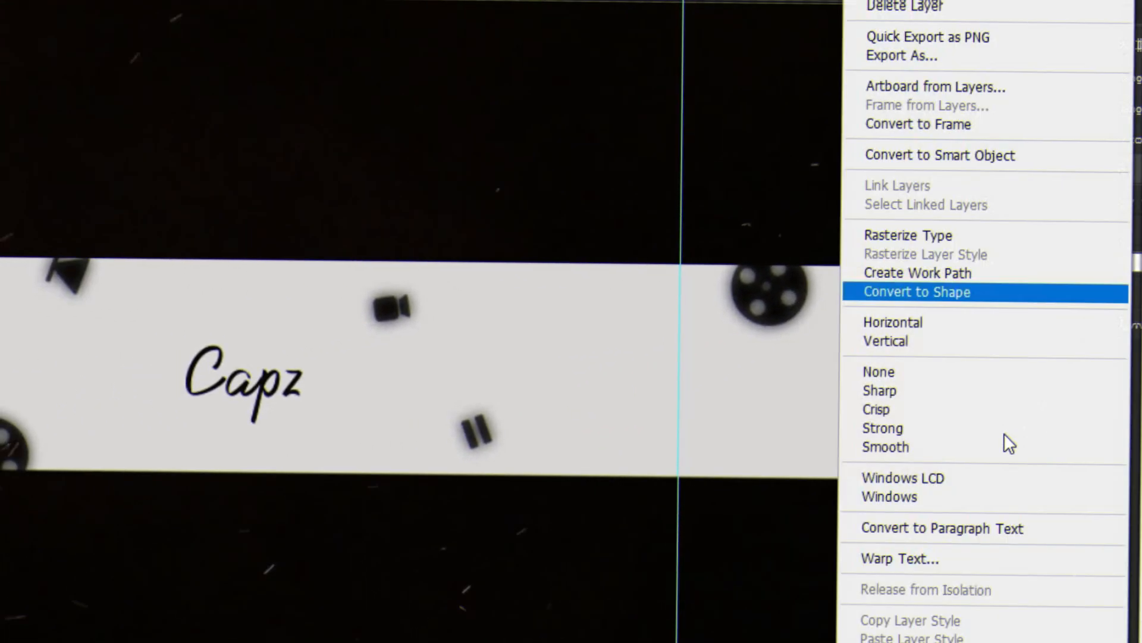
left_click(987, 241)
right_click(1109, 169)
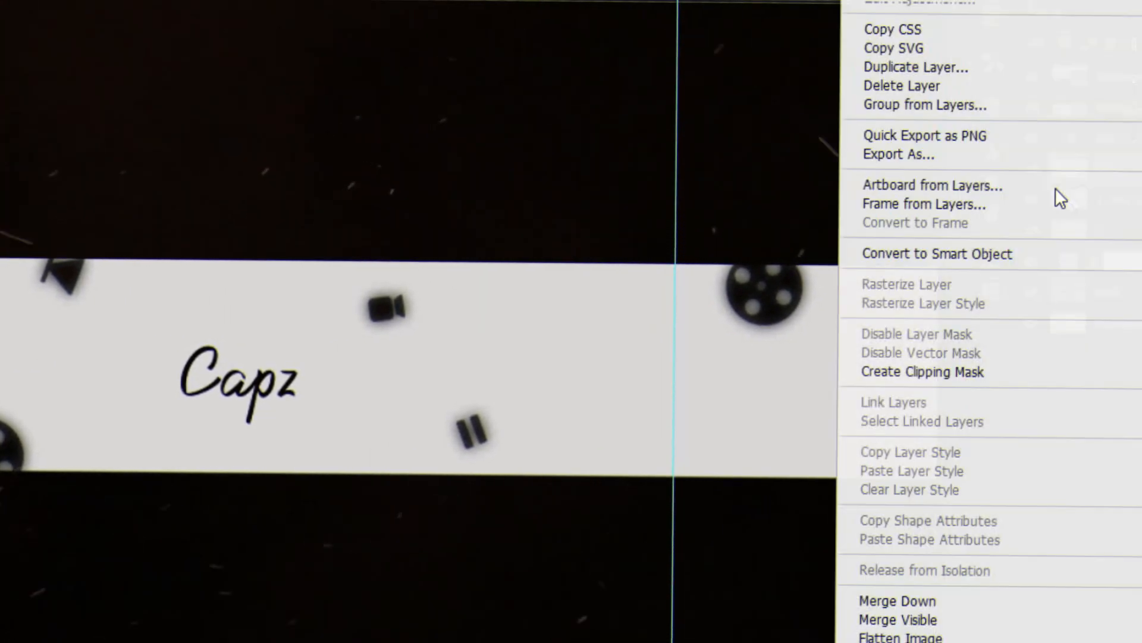
left_click(1035, 262)
Apply a Gaussian Blur with a 6.4-pixel radius to the Capz smart object.
left_click(225, 37)
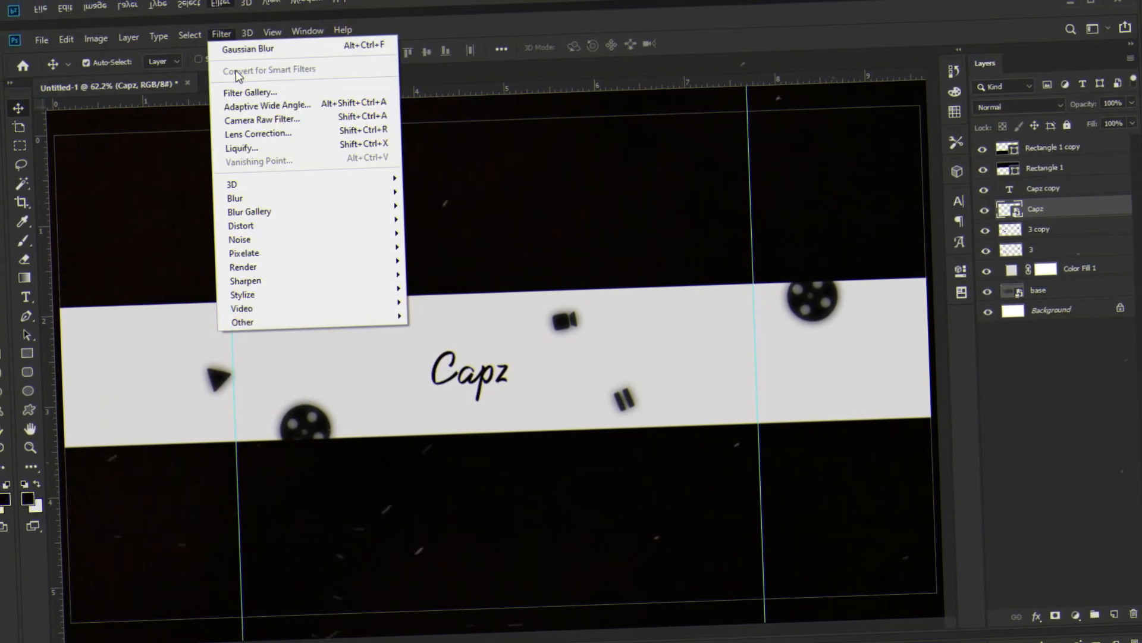
mouse_move(326, 194)
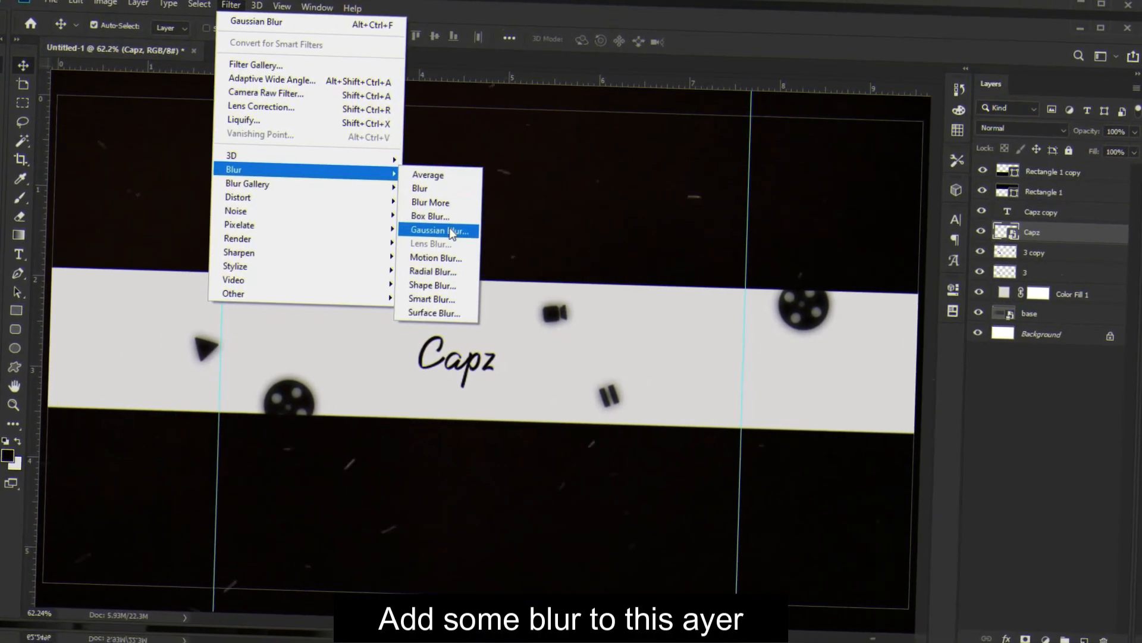
left_click(447, 244)
left_click_drag(251, 287, 238, 309)
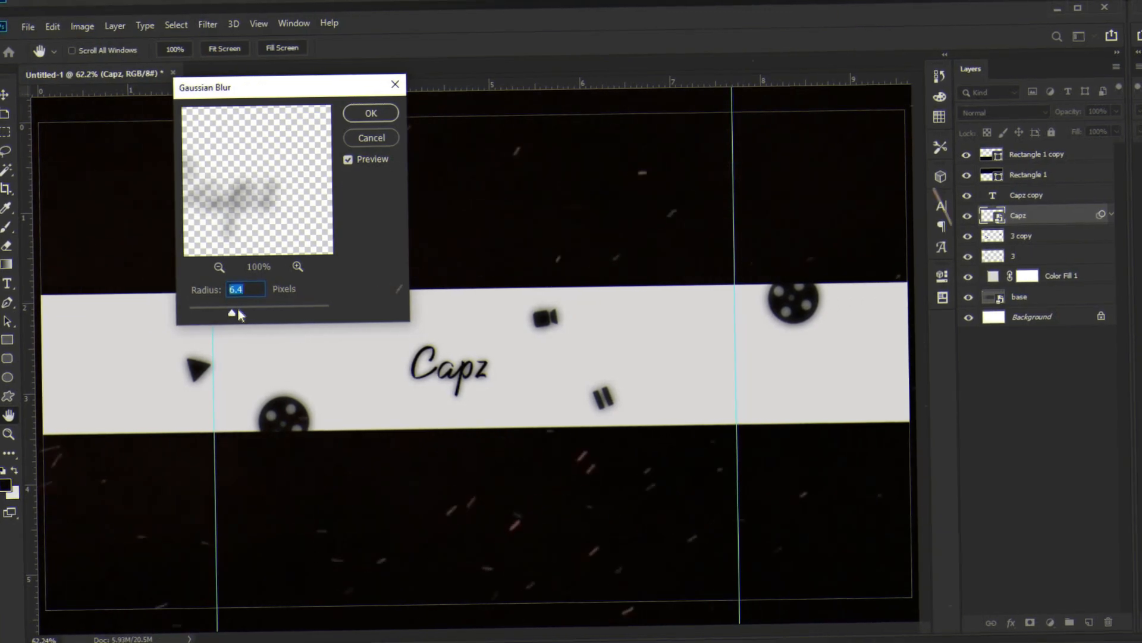
left_click(375, 111)
key("v")
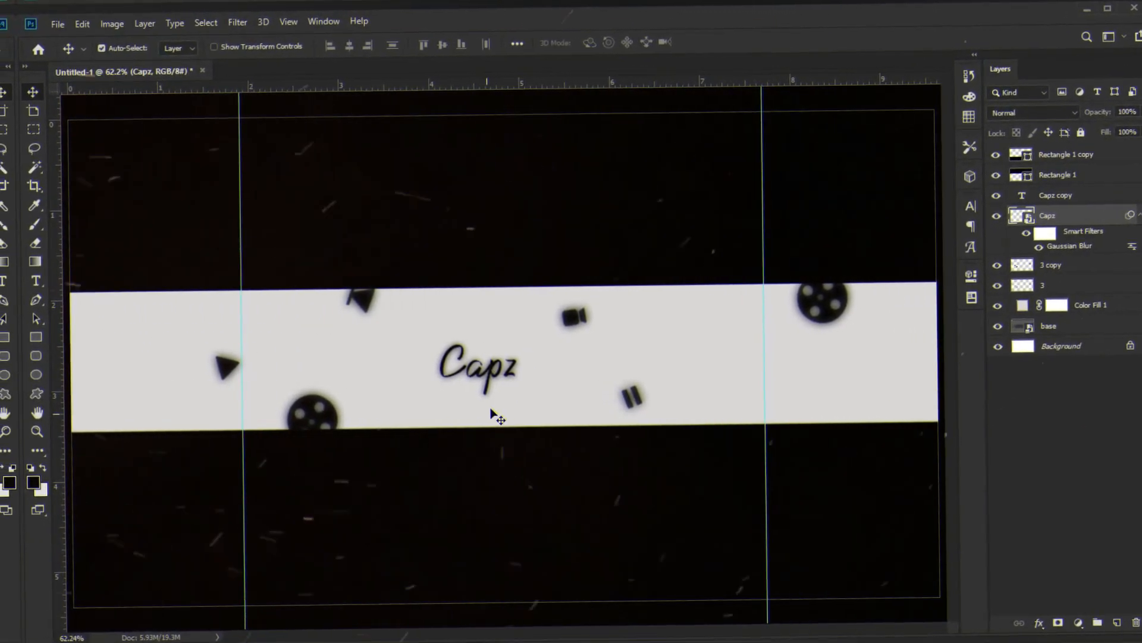
Duplicate the Capz copy text layer and shift the duplicate slightly up and to the right of the name.
left_click(1070, 195)
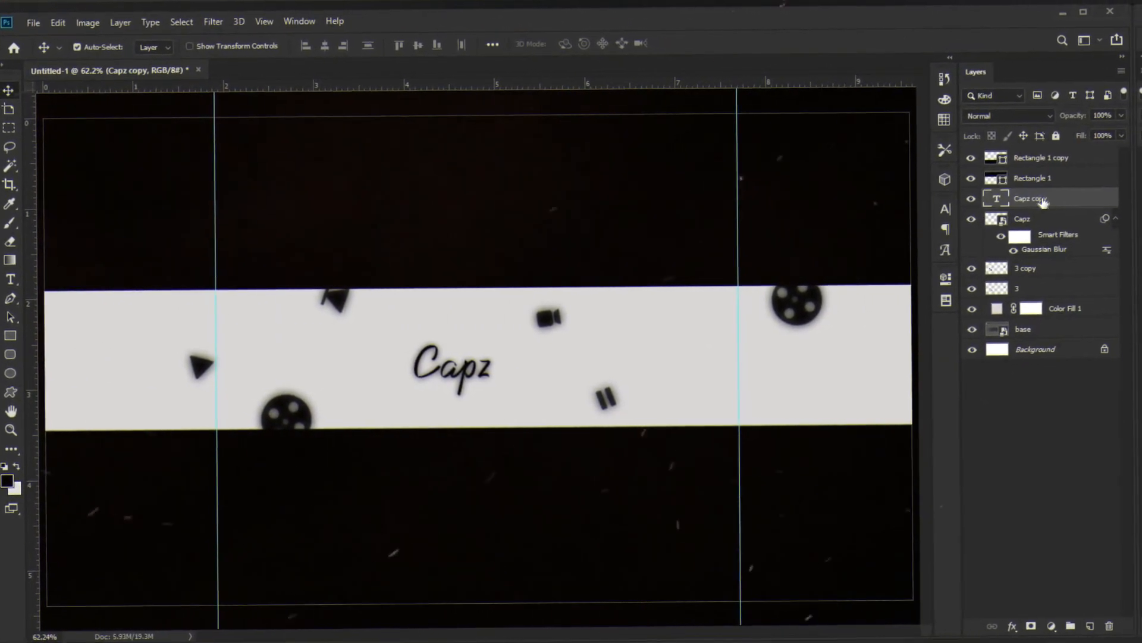
key("ctrl+j")
key("ctrl+t")
left_click_drag(450, 379, 467, 361)
key("Return")
Replace the text of the upper Capz duplicate with "Tech".
key("t")
left_click(477, 346)
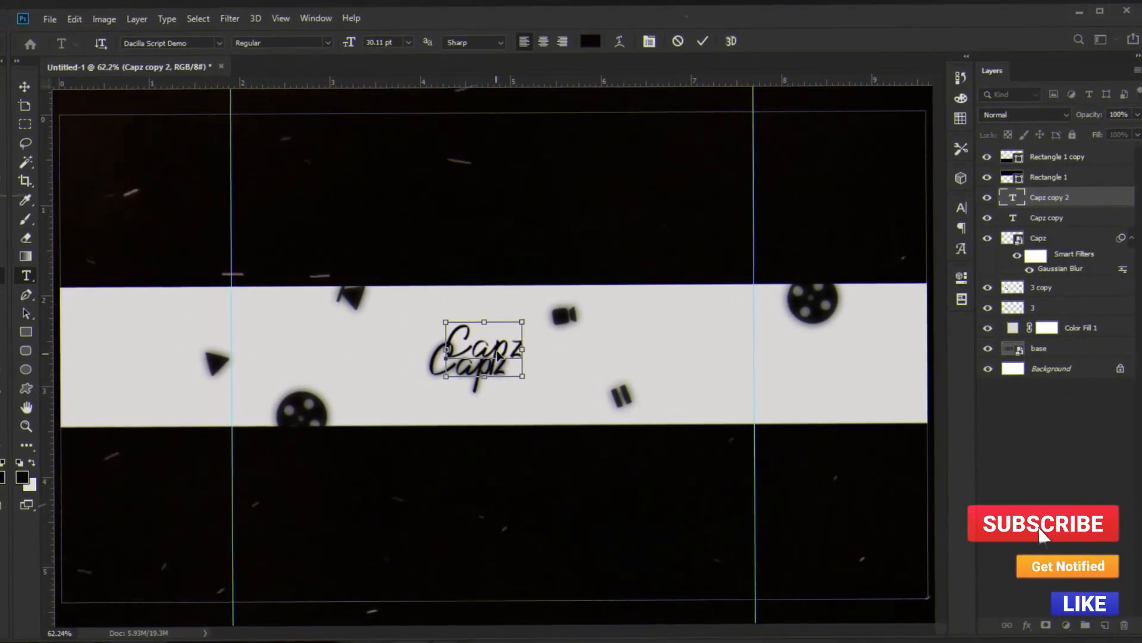
key("ctrl+a")
type("Tech")
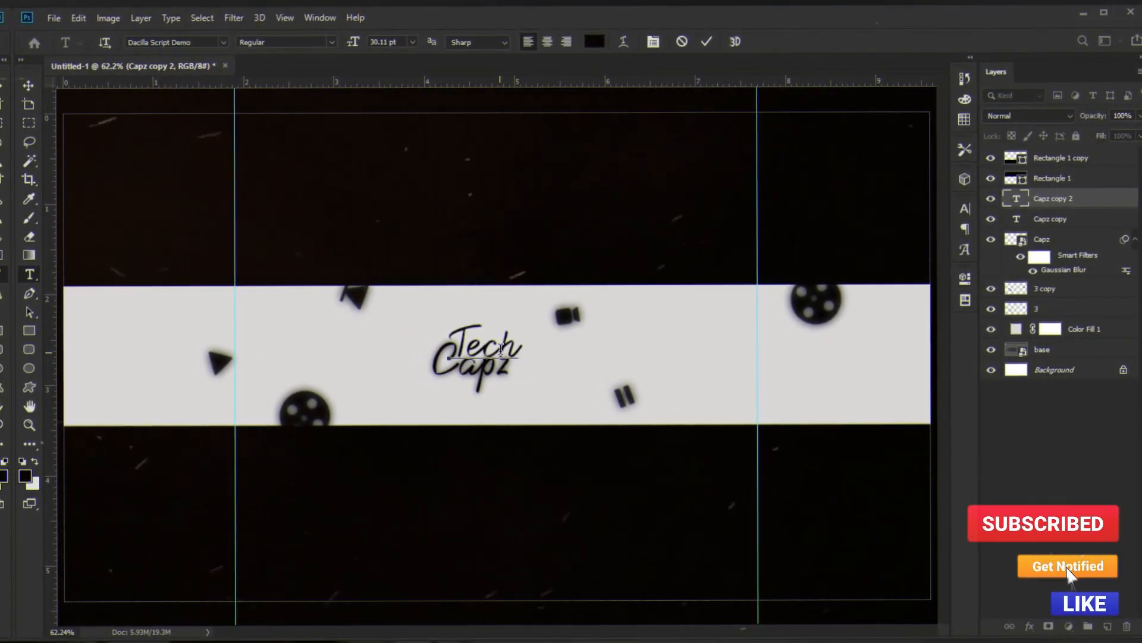
Reduce the Tech text's font size and nudge the word right so it sits just above the "apz" of Capz.
left_click_drag(350, 44, 340, 44)
left_click(677, 43)
key("v")
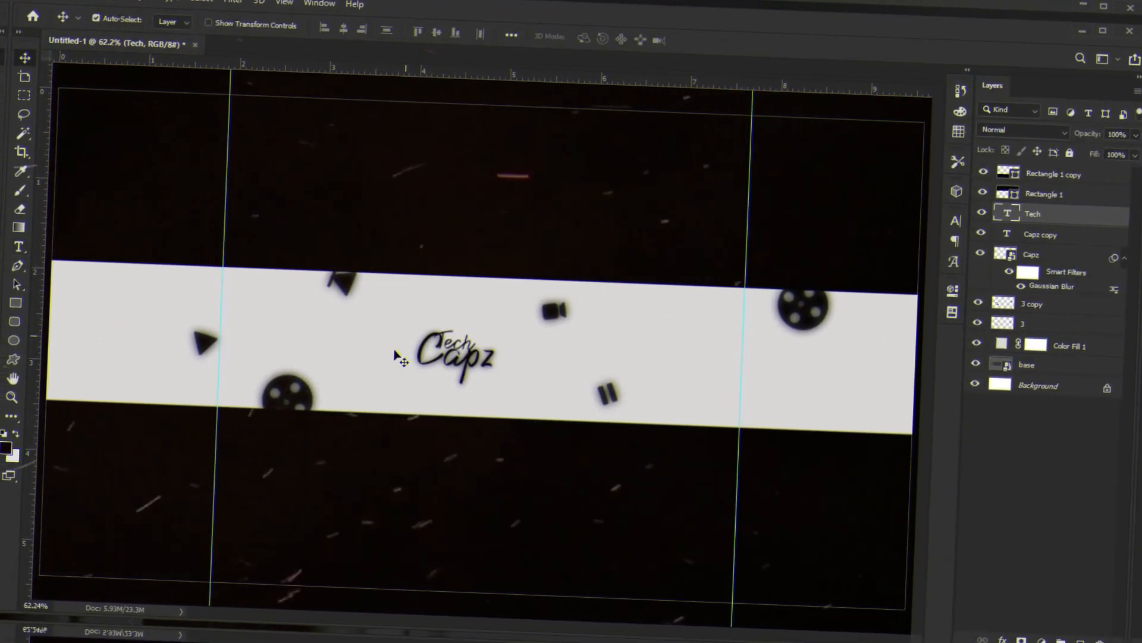
key("shift+Right")
key("shift+Right")
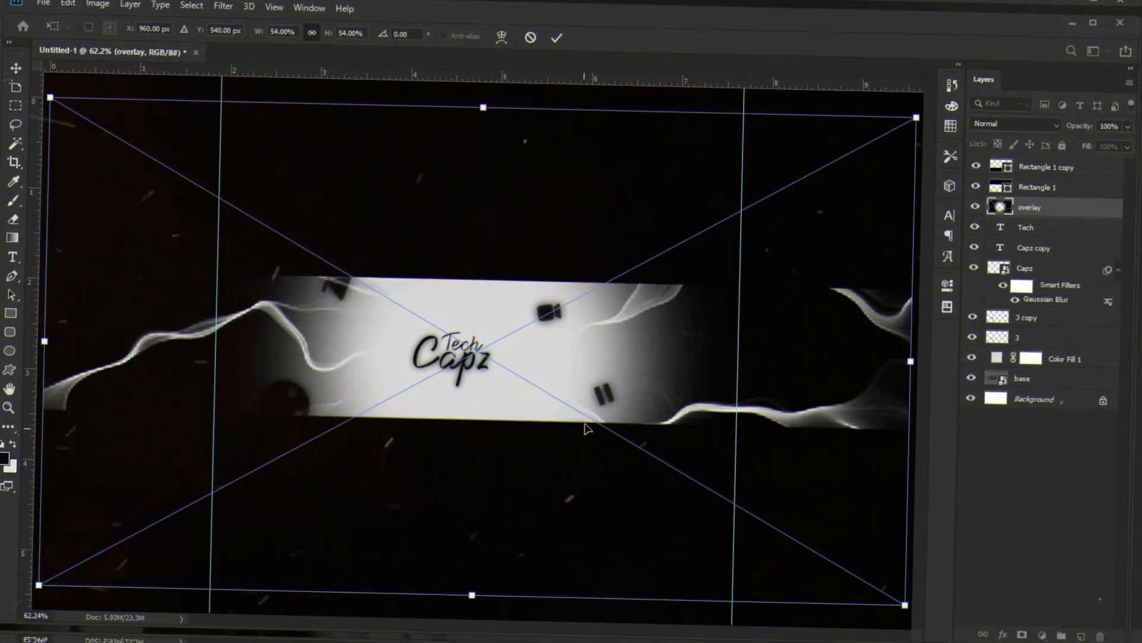
Place the overlay image across the canvas at 54% scale and blend it in Subtract mode at about 34% opacity.
key("Return")
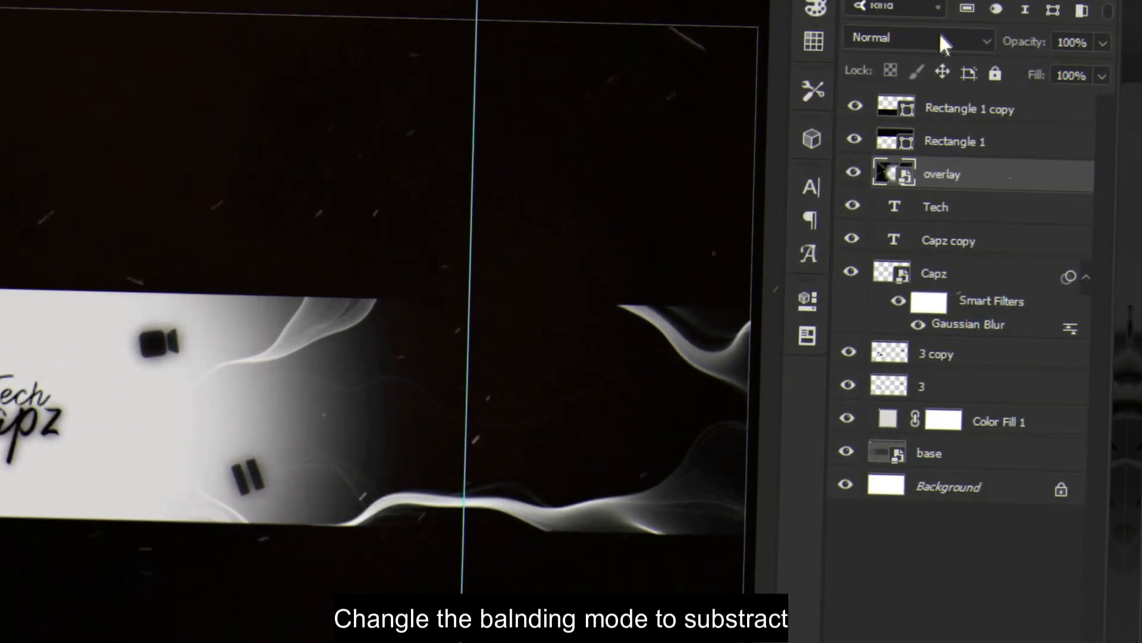
left_click(1027, 124)
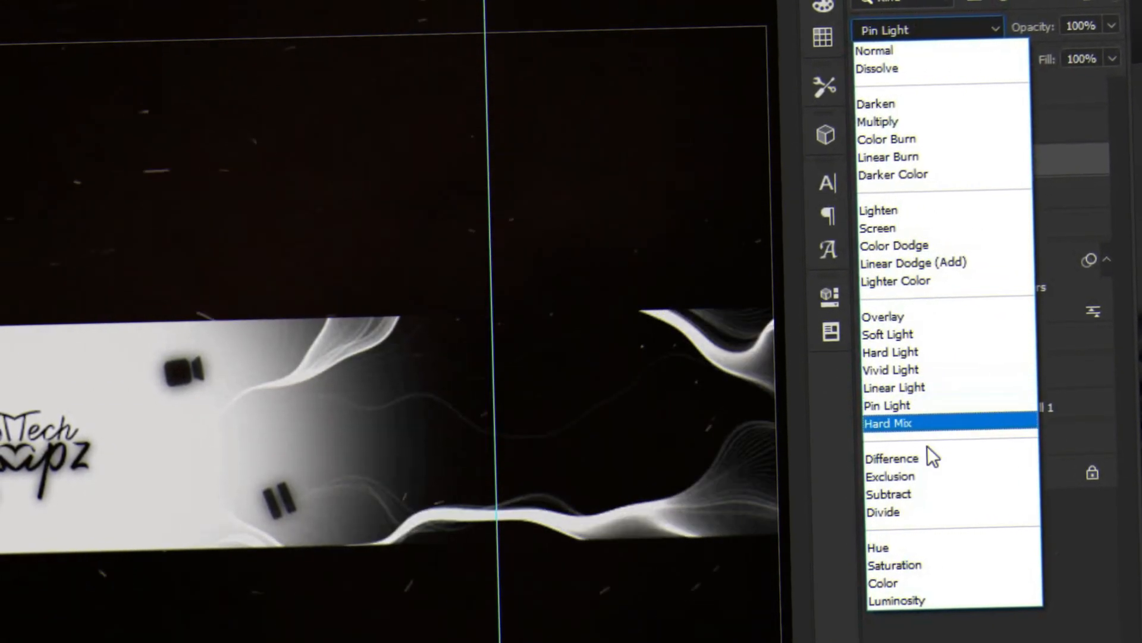
left_click(921, 502)
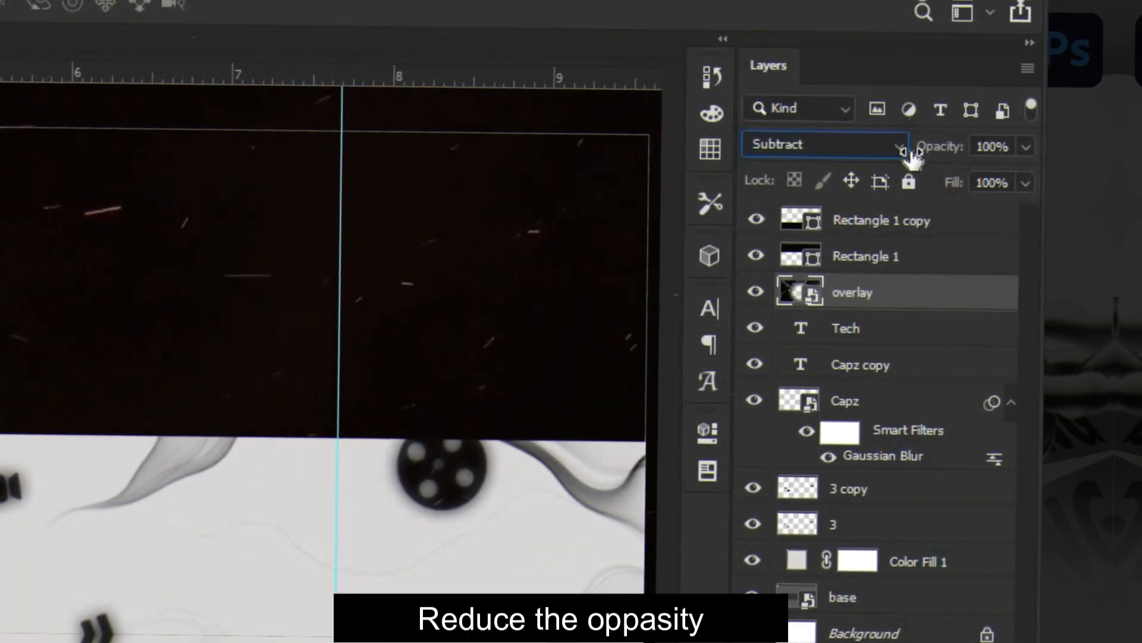
left_click_drag(1041, 129, 1015, 133)
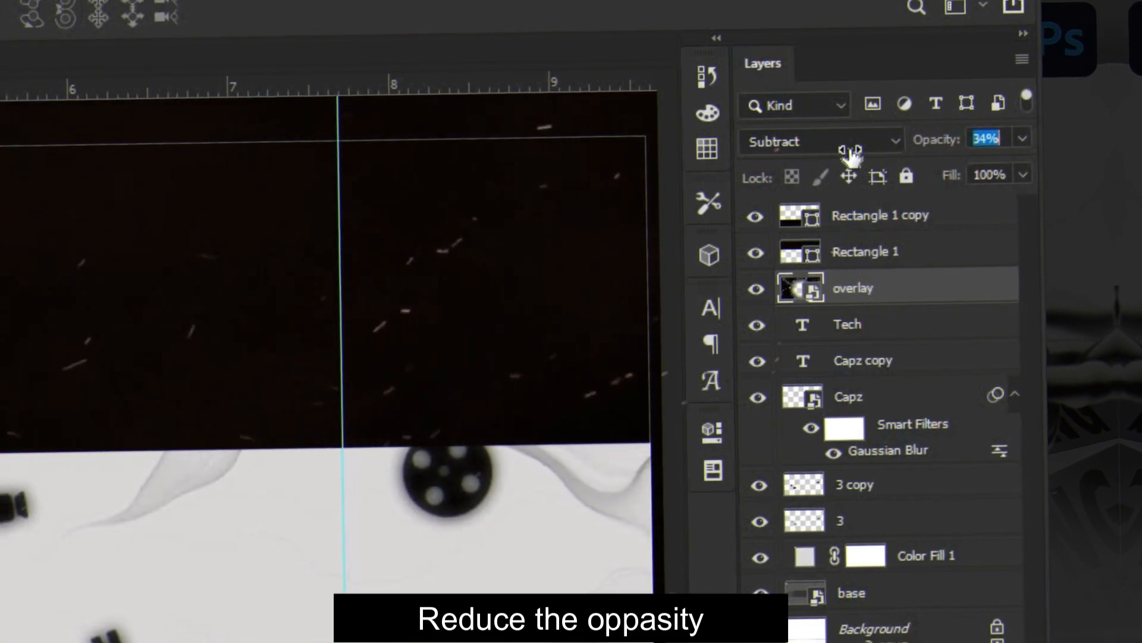